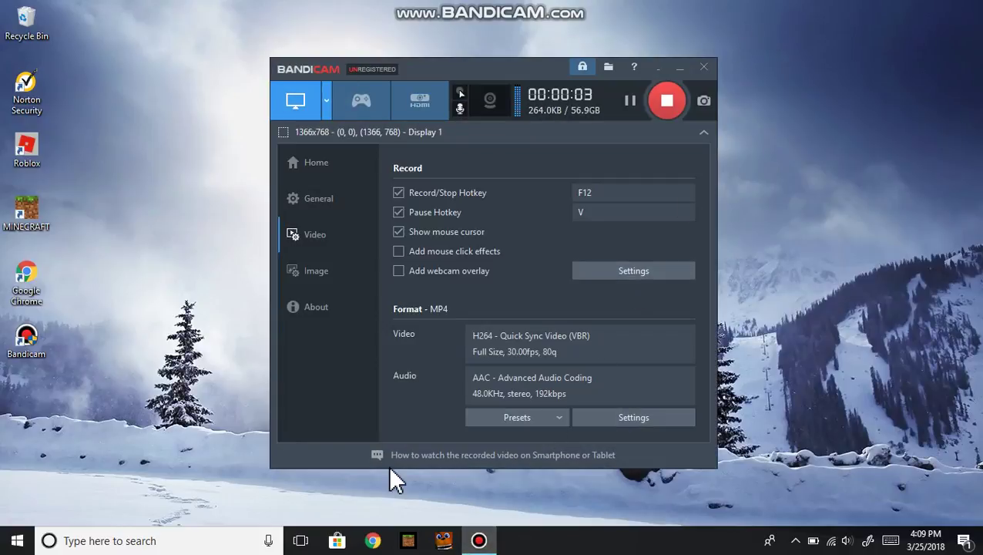
Minimize the Bandicam window from its taskbar preview to reveal the desktop
{"action": "mouse_move", "coordinate": [492, 545]}
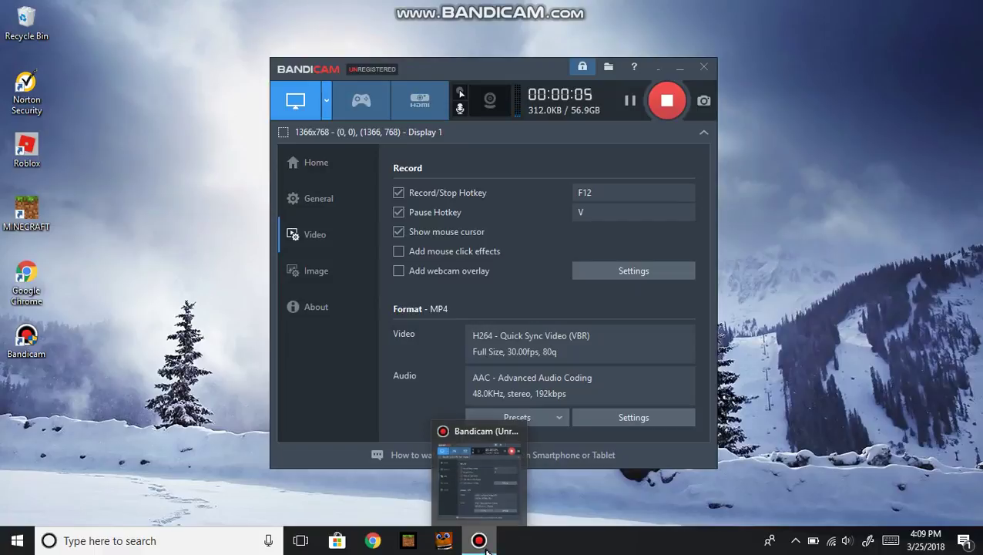
{"action": "left_click", "coordinate": [509, 445]}
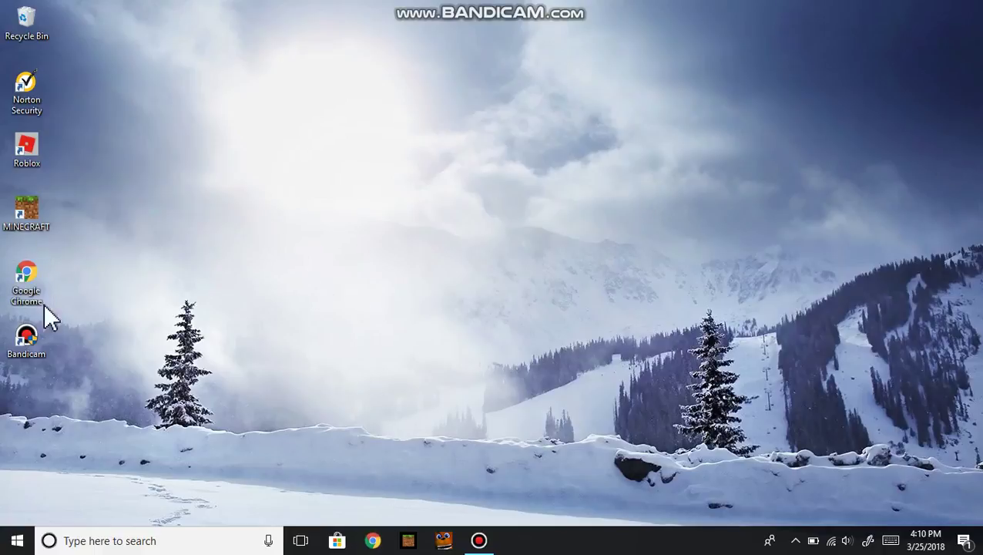
{"action": "double_click", "coordinate": [46, 279]}
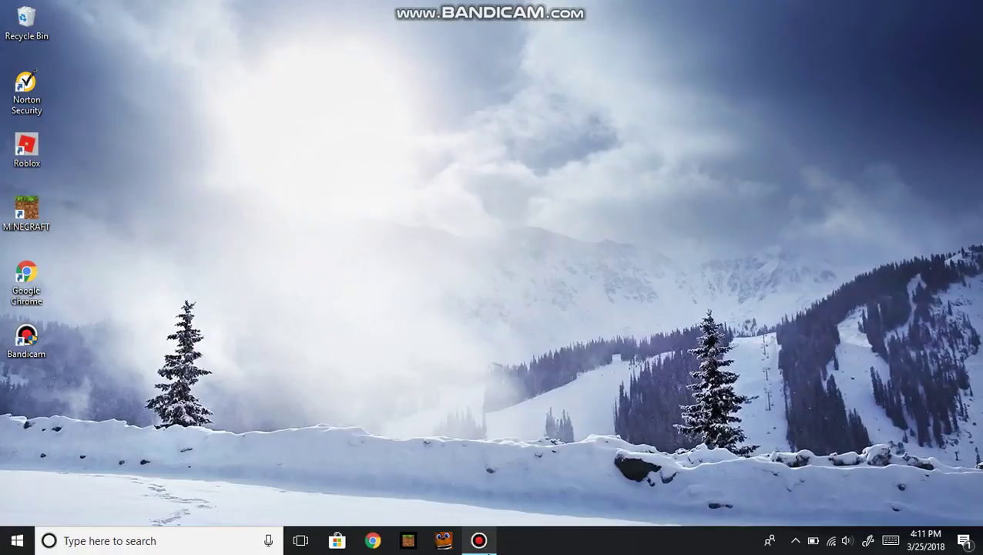
Restore Bandicam and browse the Home, General, Video, Image and About pages, ending on Video settings
{"action": "left_click", "coordinate": [479, 540]}
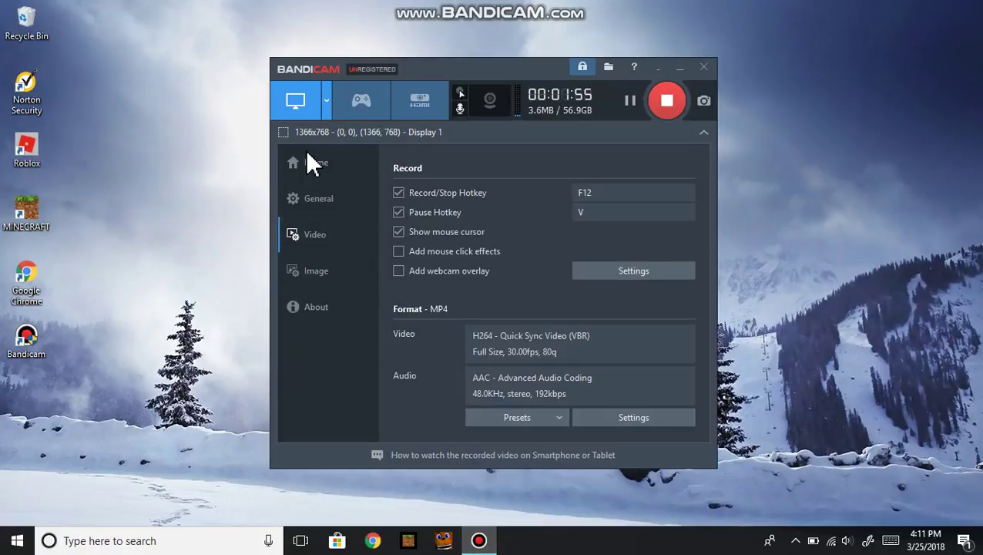
{"action": "left_click", "coordinate": [328, 169]}
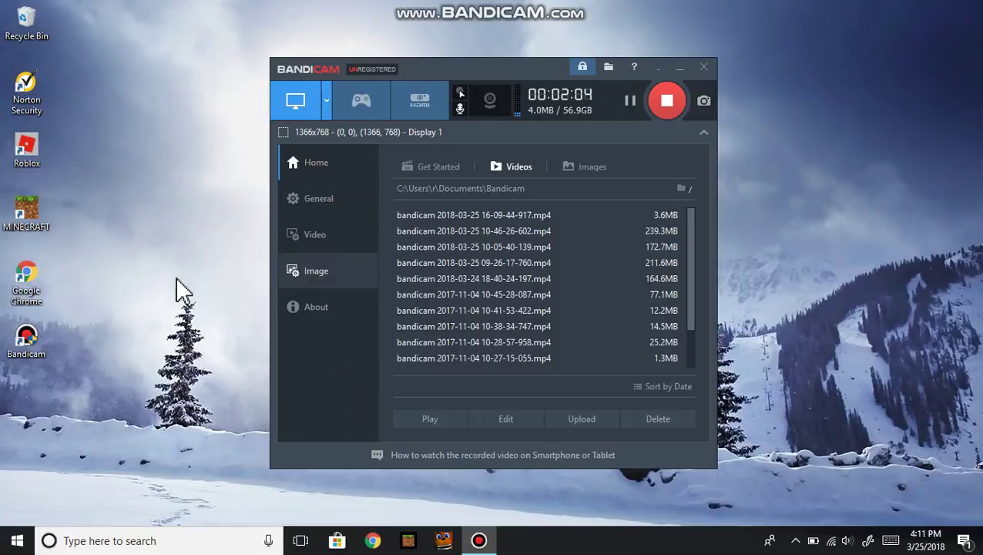
{"action": "left_click", "coordinate": [331, 202]}
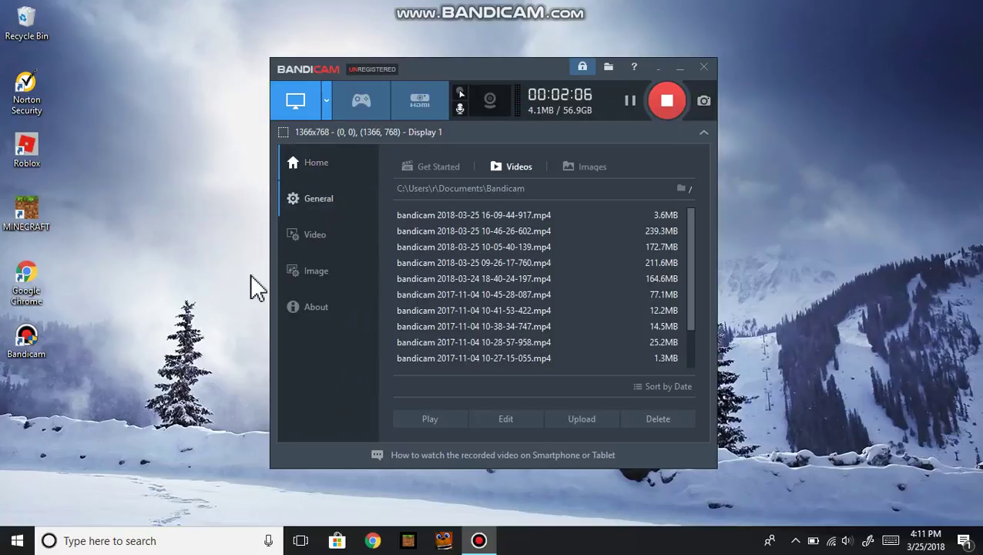
{"action": "left_click", "coordinate": [364, 237]}
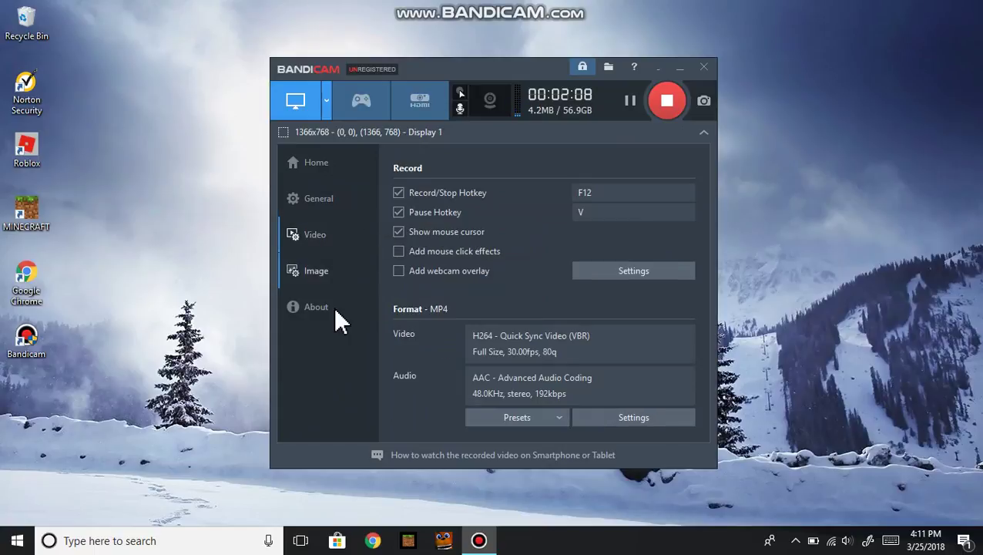
{"action": "left_click", "coordinate": [315, 271]}
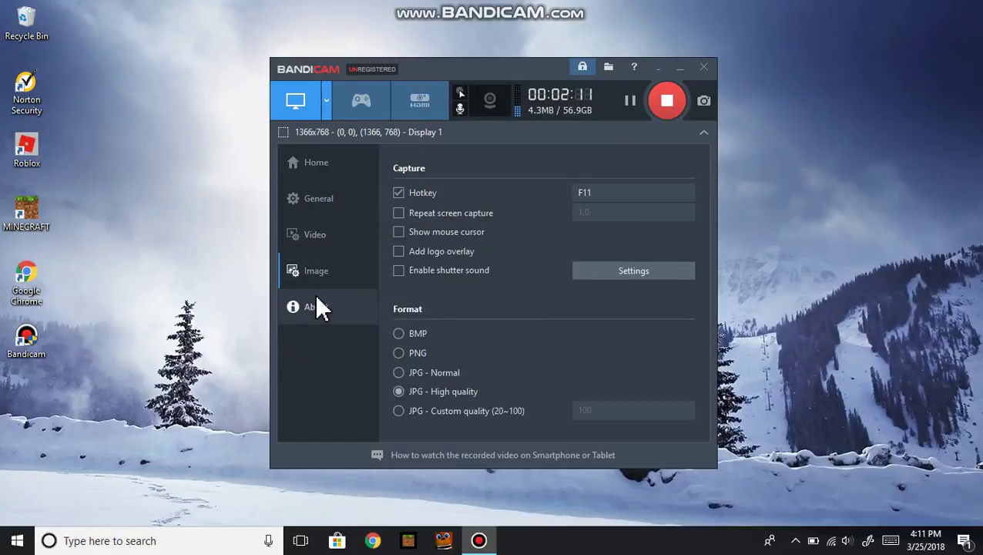
{"action": "left_click", "coordinate": [320, 307]}
{"action": "left_click", "coordinate": [327, 269]}
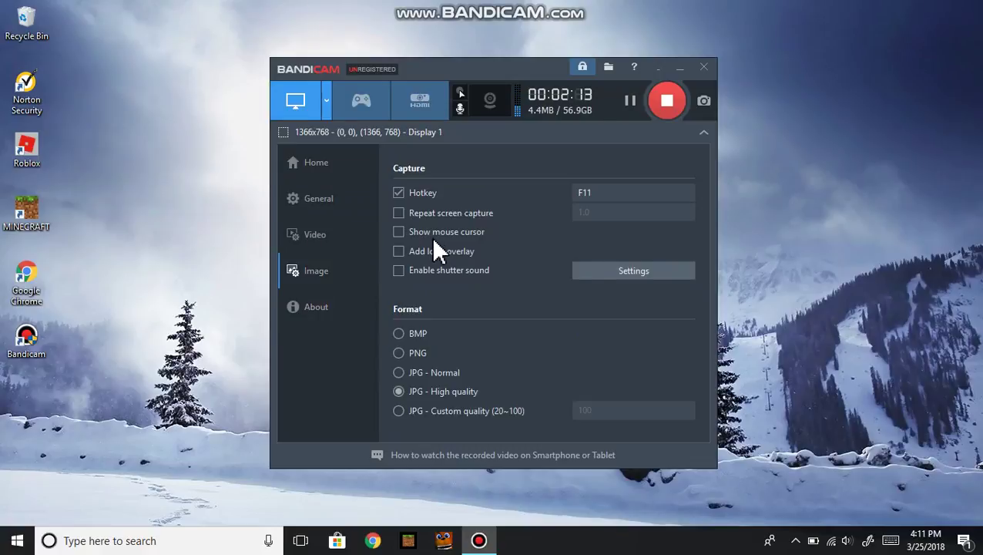
{"action": "left_click", "coordinate": [335, 234]}
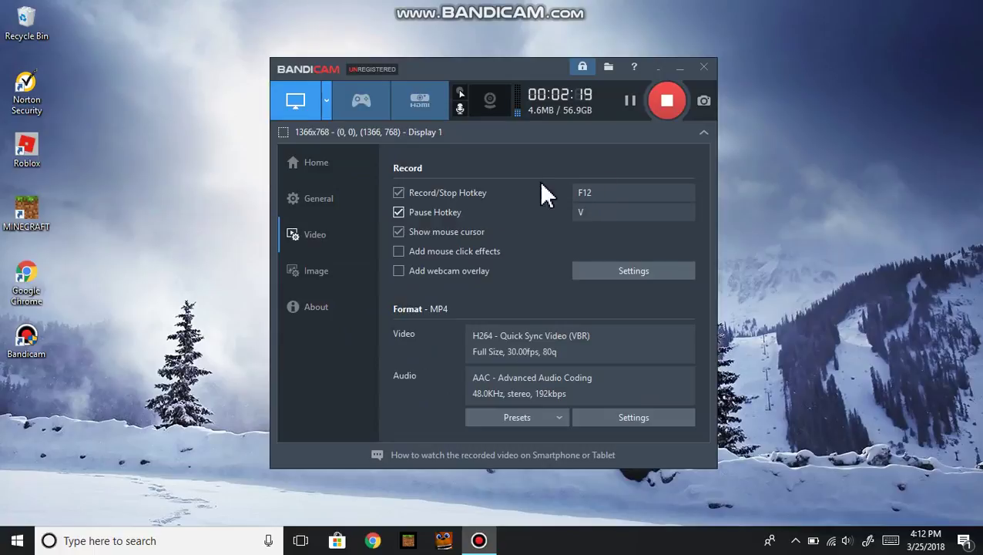
{"action": "left_click", "coordinate": [597, 217]}
{"action": "key", "text": "BackSpace"}
{"action": "key", "text": "r"}
{"action": "key", "text": "BackSpace"}
{"action": "key", "text": "v"}
{"action": "left_click", "coordinate": [771, 312]}
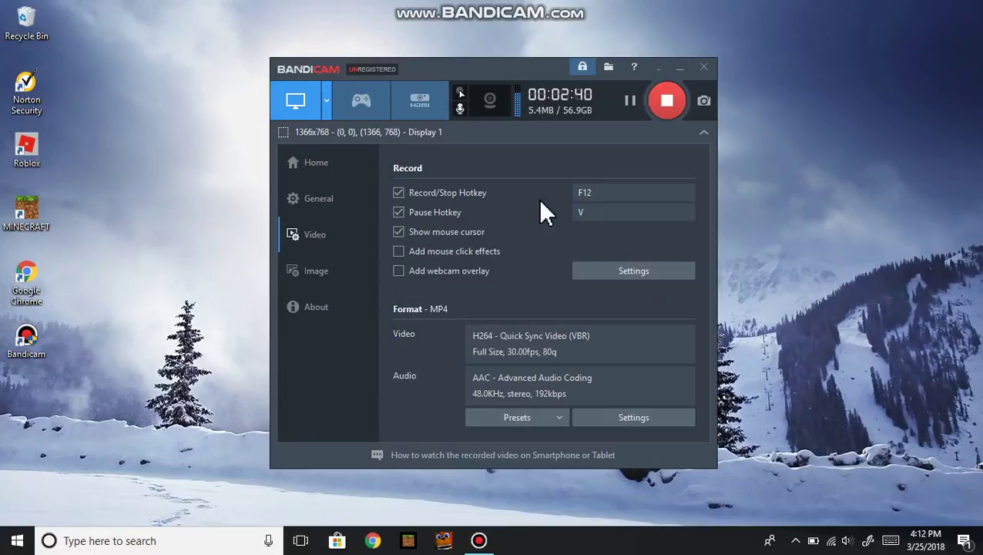
Open the mouse cursor effect settings and try cursor sizes from 50% up to 100%
{"action": "left_click", "coordinate": [459, 92]}
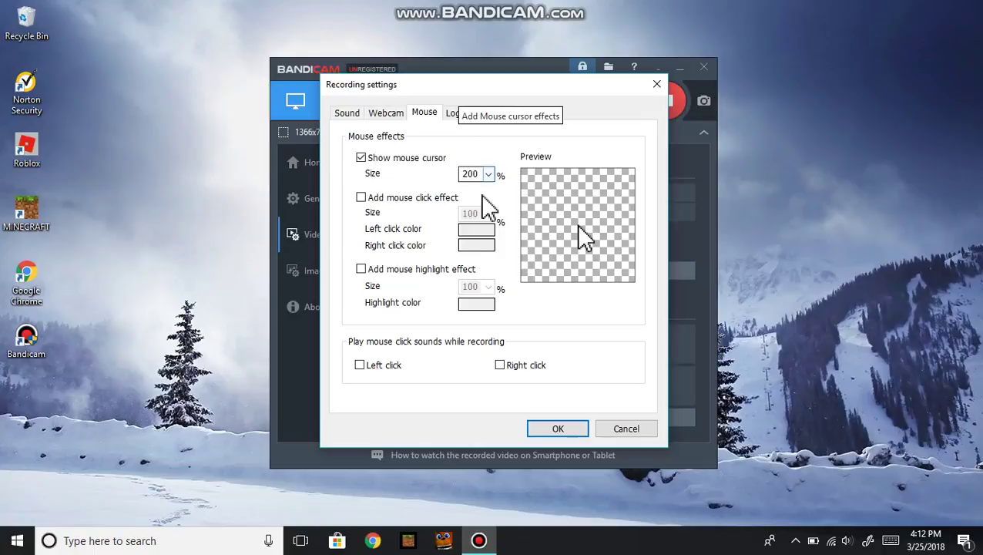
{"action": "left_click", "coordinate": [486, 174]}
{"action": "left_click", "coordinate": [482, 188]}
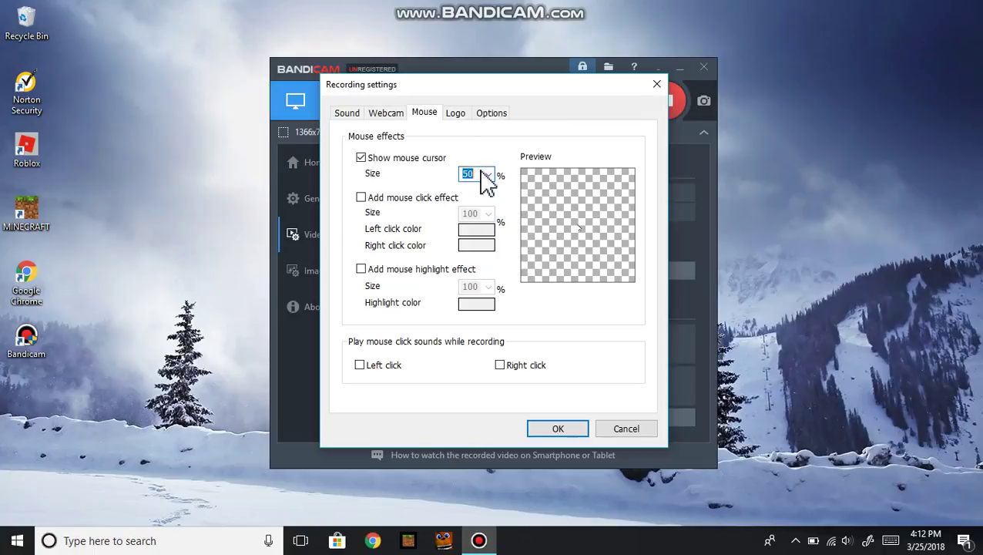
{"action": "left_click", "coordinate": [487, 175]}
{"action": "left_click", "coordinate": [483, 197]}
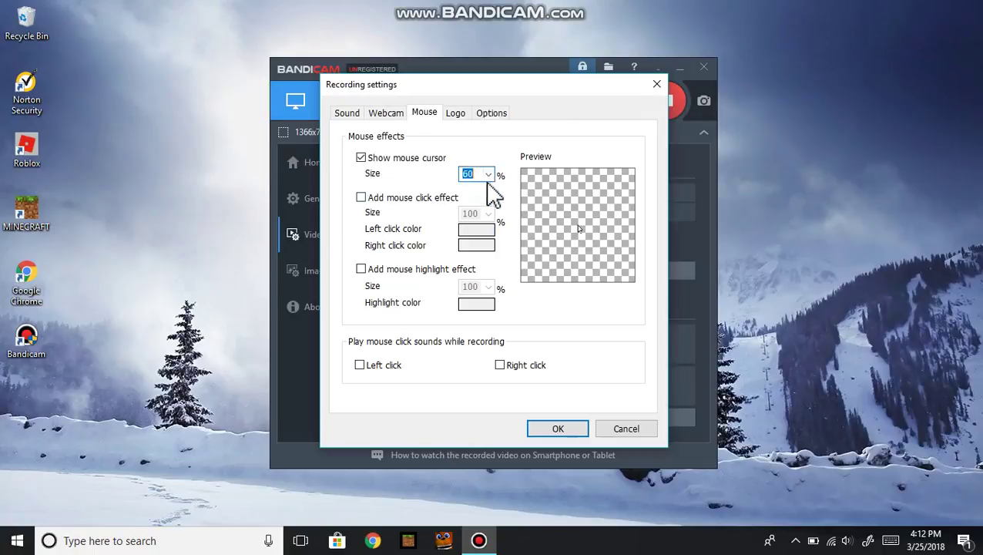
{"action": "left_click", "coordinate": [488, 175]}
{"action": "left_click", "coordinate": [481, 209]}
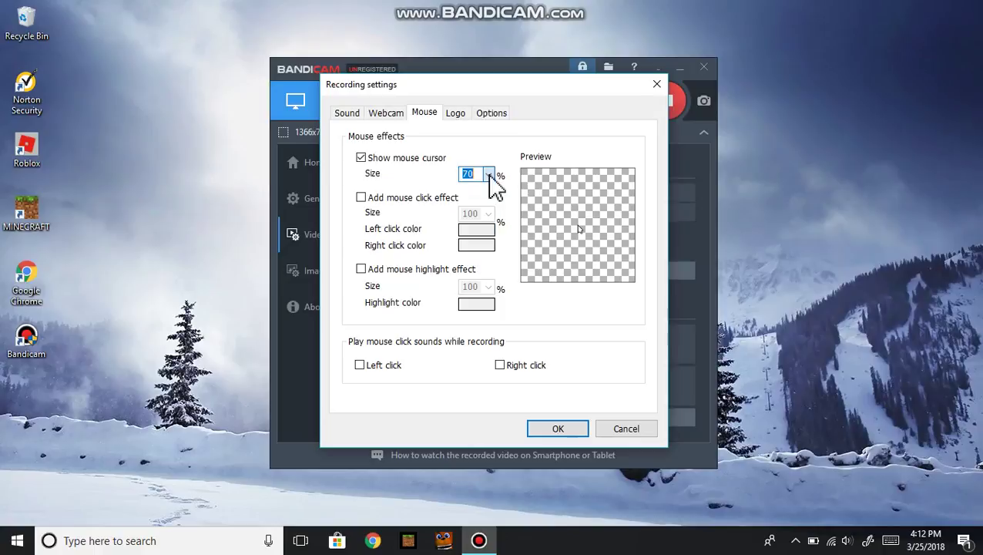
{"action": "left_click", "coordinate": [488, 175]}
{"action": "left_click", "coordinate": [468, 219]}
{"action": "left_click", "coordinate": [487, 174]}
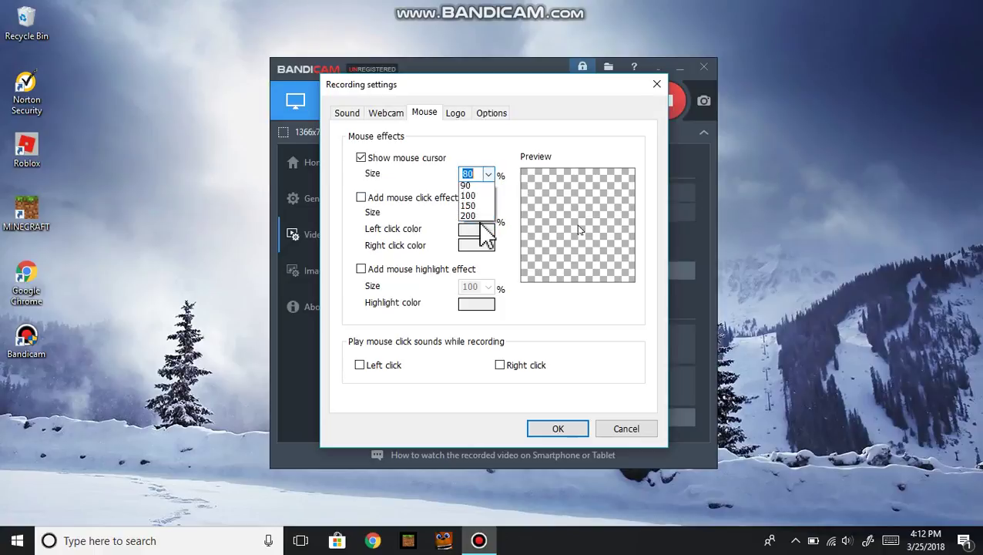
{"action": "left_click", "coordinate": [470, 229]}
{"action": "left_click", "coordinate": [488, 175]}
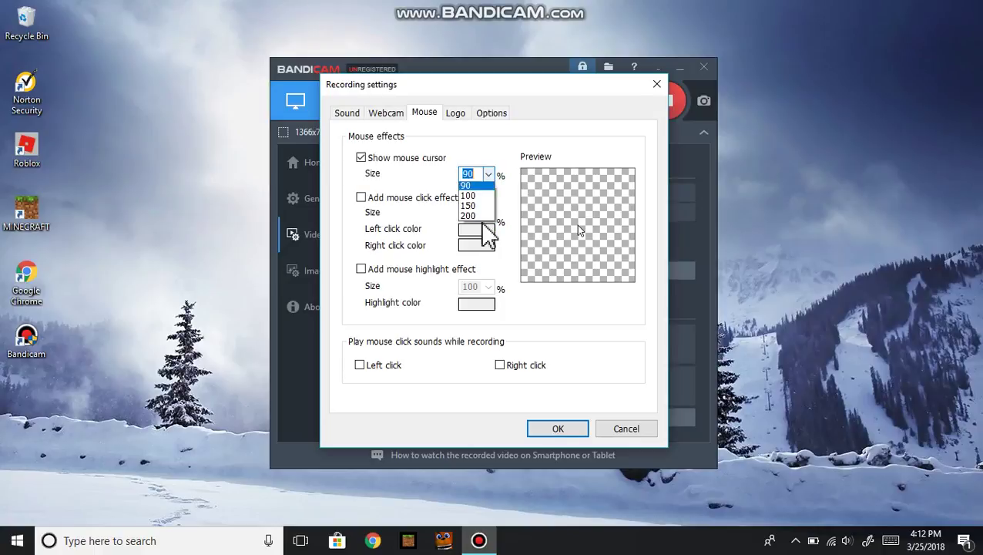
{"action": "left_click", "coordinate": [474, 239]}
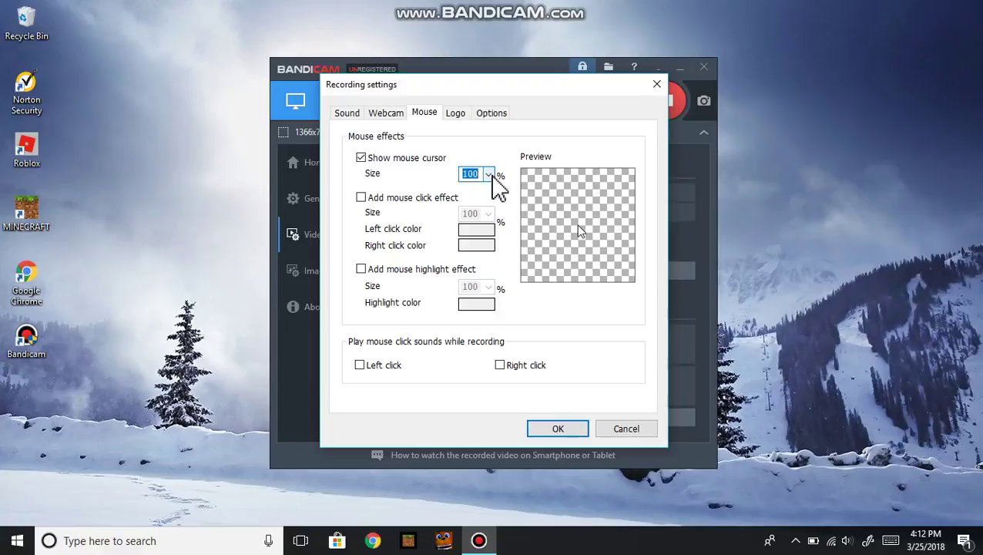
Try cursor sizes 150% and 200%, apply 60%, then review and close the sound settings
{"action": "left_click", "coordinate": [488, 175]}
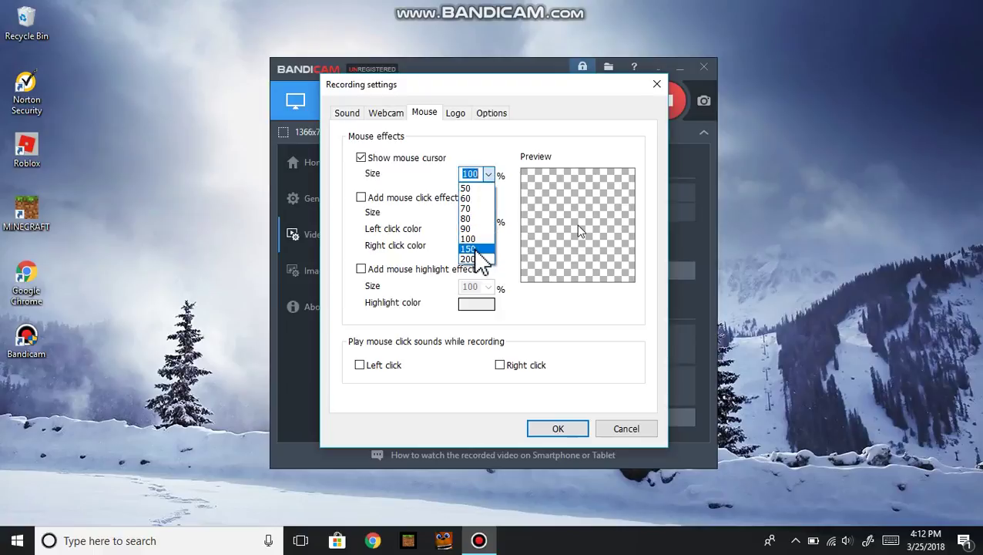
{"action": "left_click", "coordinate": [480, 248]}
{"action": "left_click", "coordinate": [487, 175]}
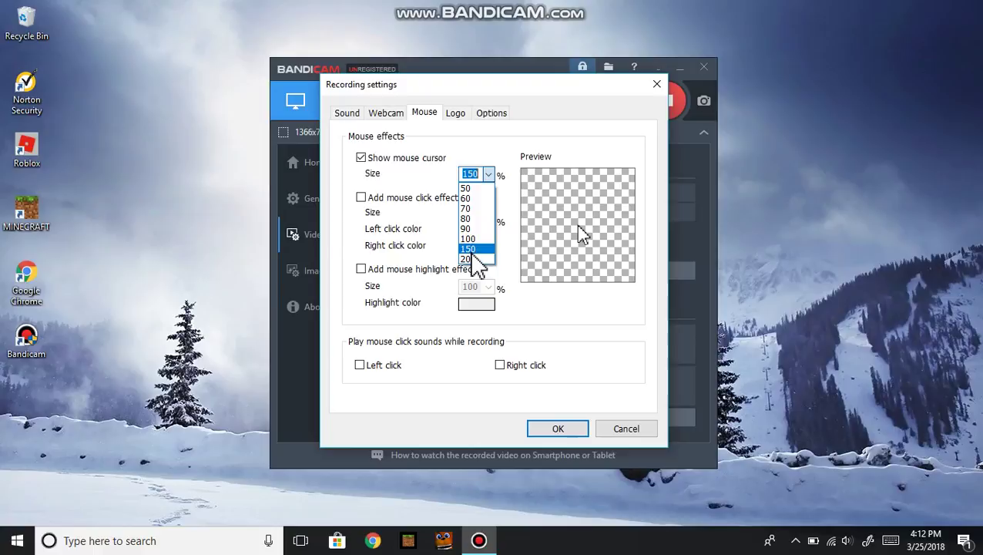
{"action": "left_click", "coordinate": [472, 274]}
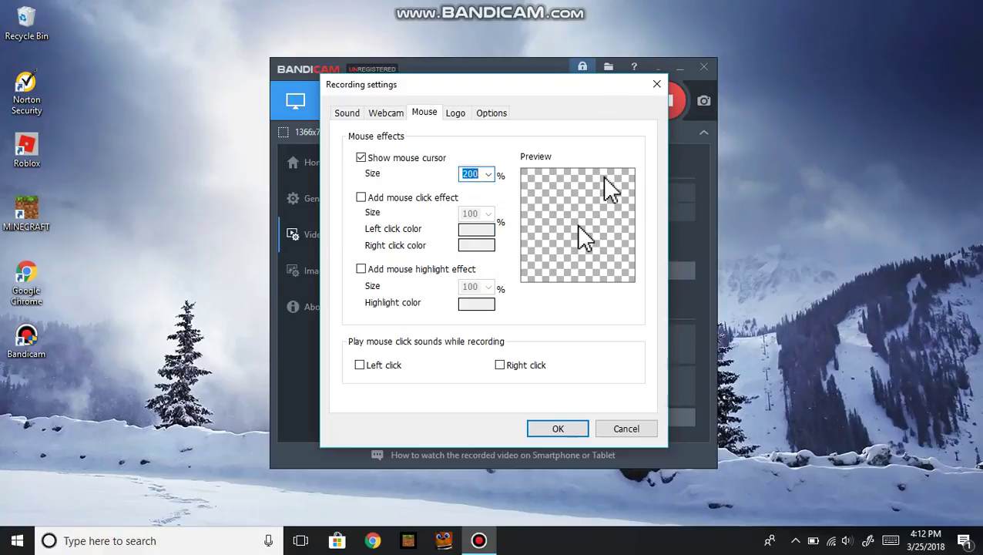
{"action": "left_click", "coordinate": [489, 174]}
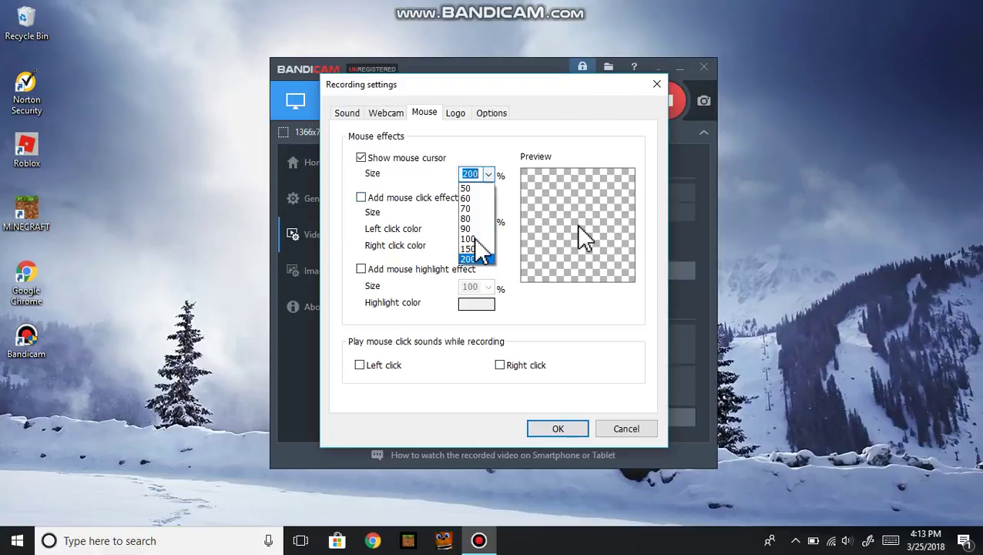
{"action": "left_click", "coordinate": [473, 199]}
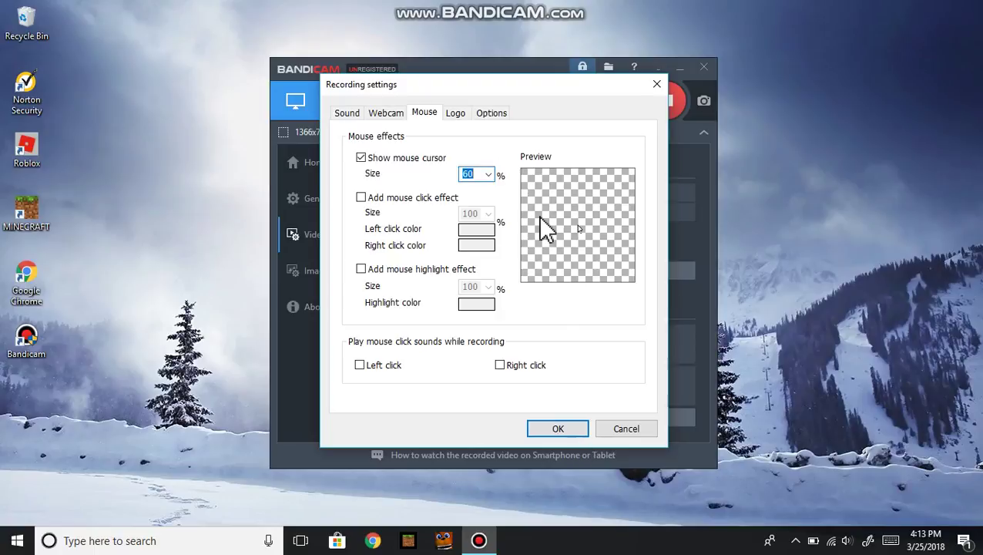
{"action": "left_click", "coordinate": [571, 432]}
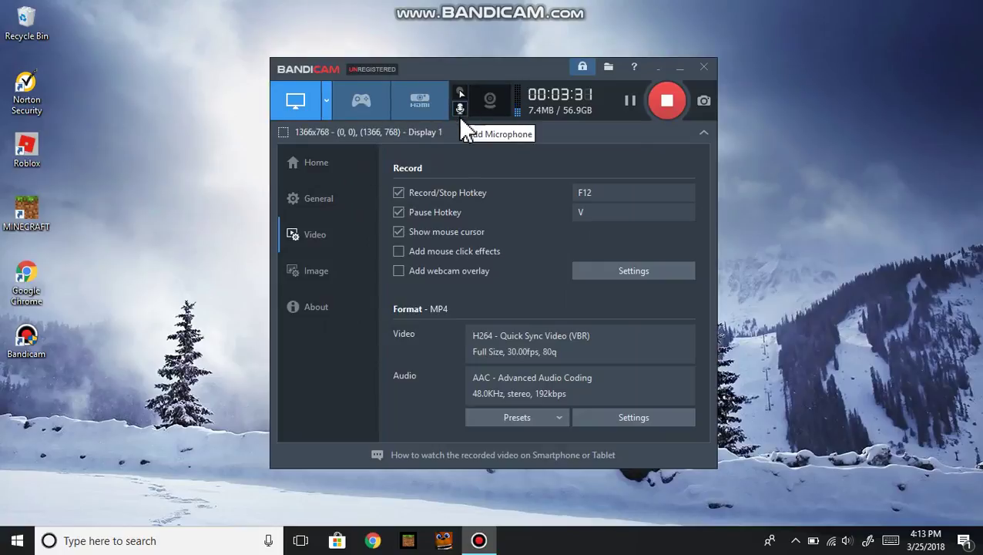
{"action": "left_click", "coordinate": [461, 108]}
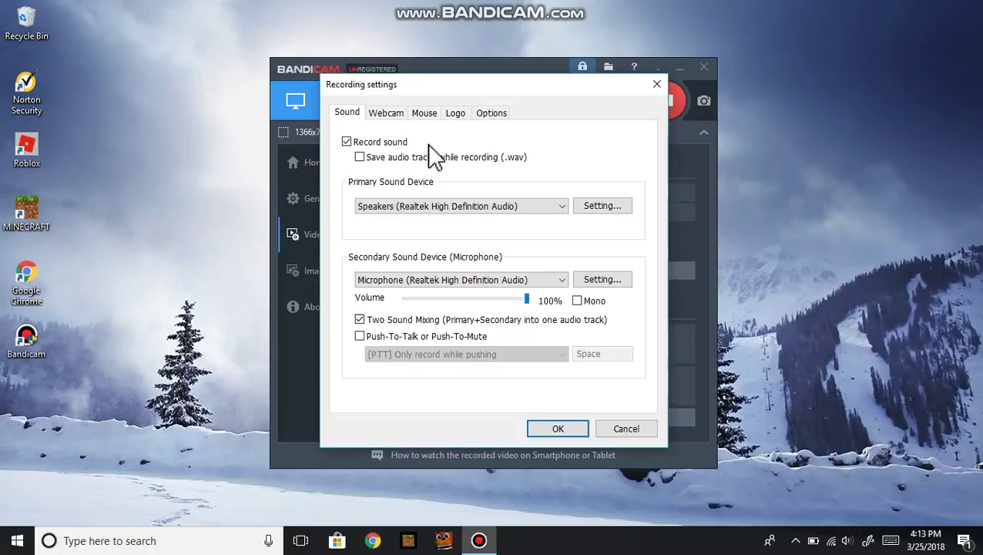
{"action": "left_click", "coordinate": [558, 428]}
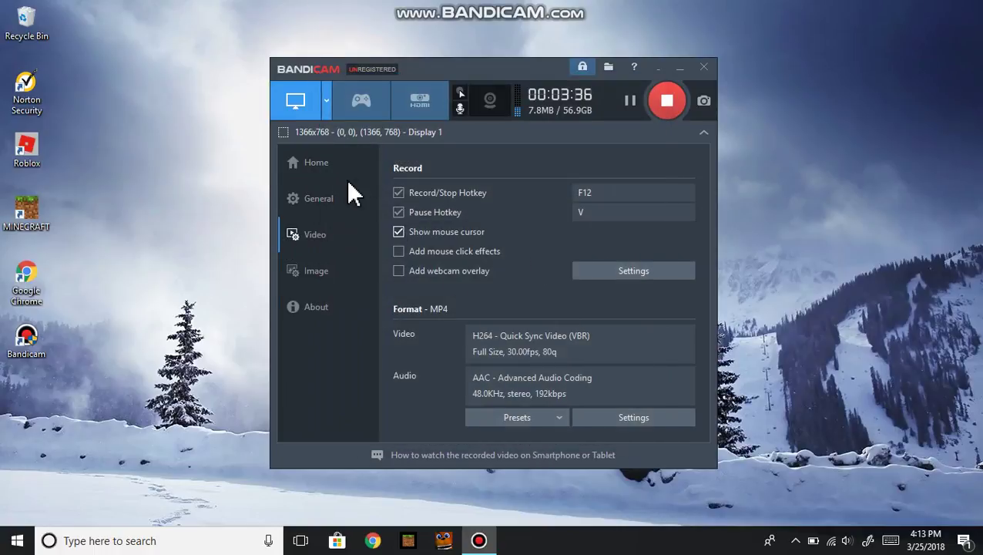
Review the Rectangle, Around mouse and Fullscreen capture area options, then dismiss them keeping fullscreen
{"action": "left_click", "coordinate": [297, 108]}
{"action": "mouse_move", "coordinate": [336, 206]}
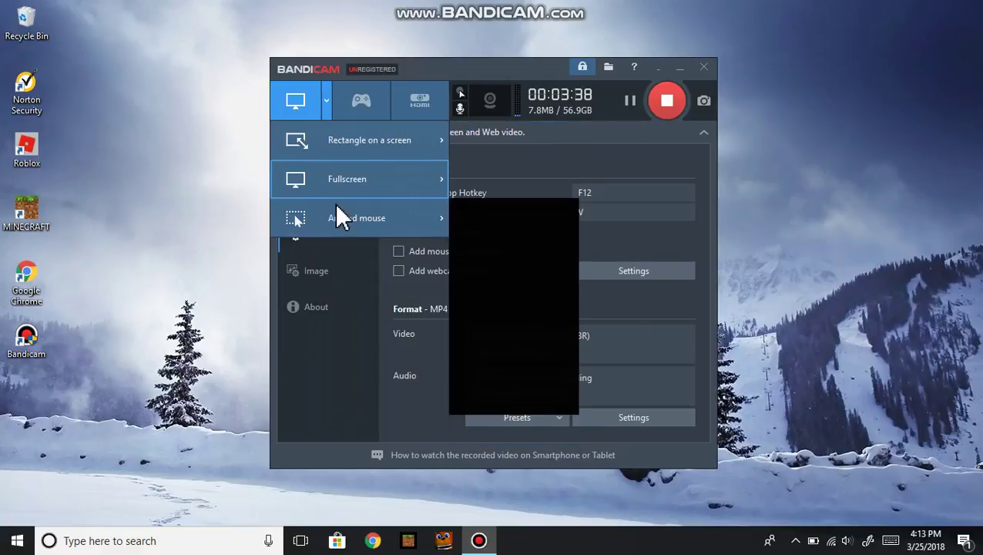
{"action": "mouse_move", "coordinate": [354, 224]}
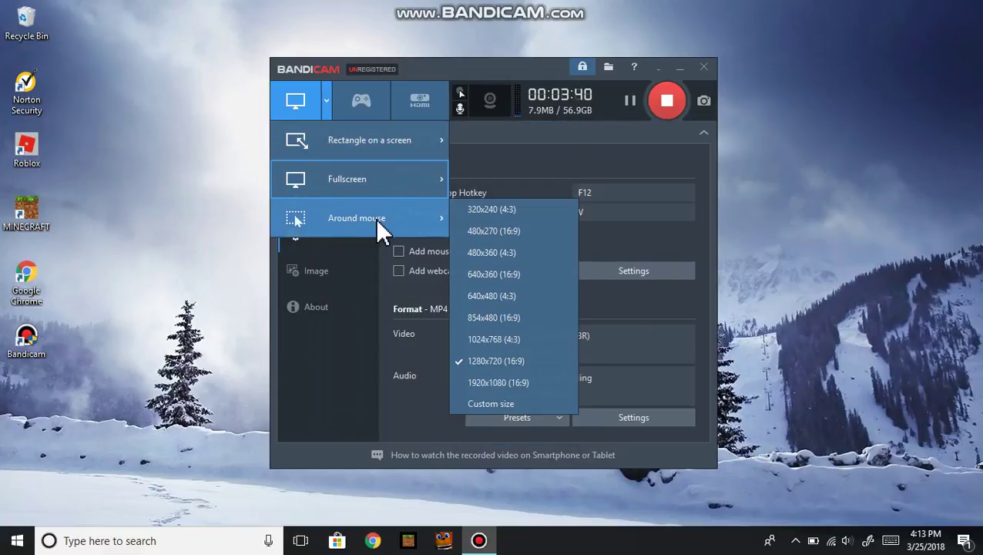
{"action": "mouse_move", "coordinate": [378, 153]}
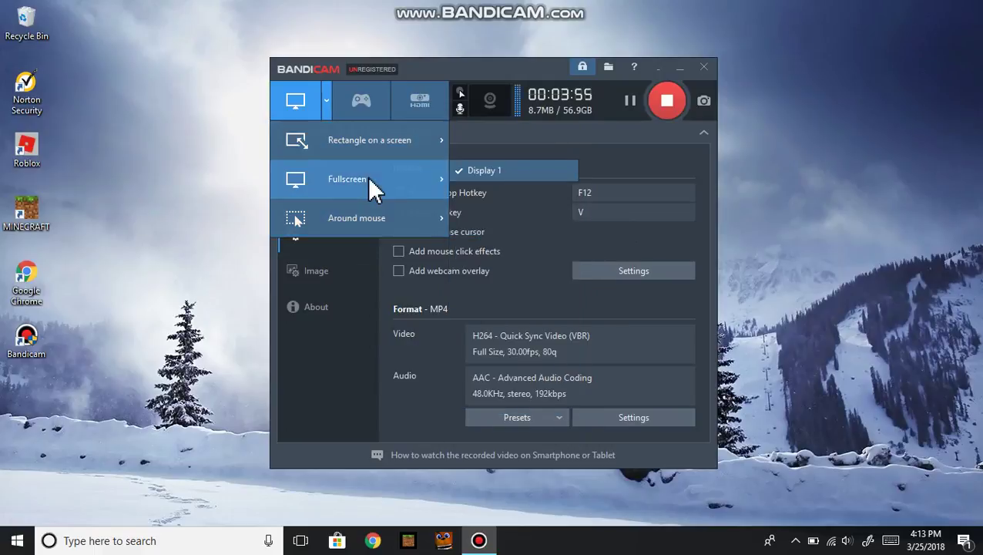
{"action": "left_click", "coordinate": [262, 196]}
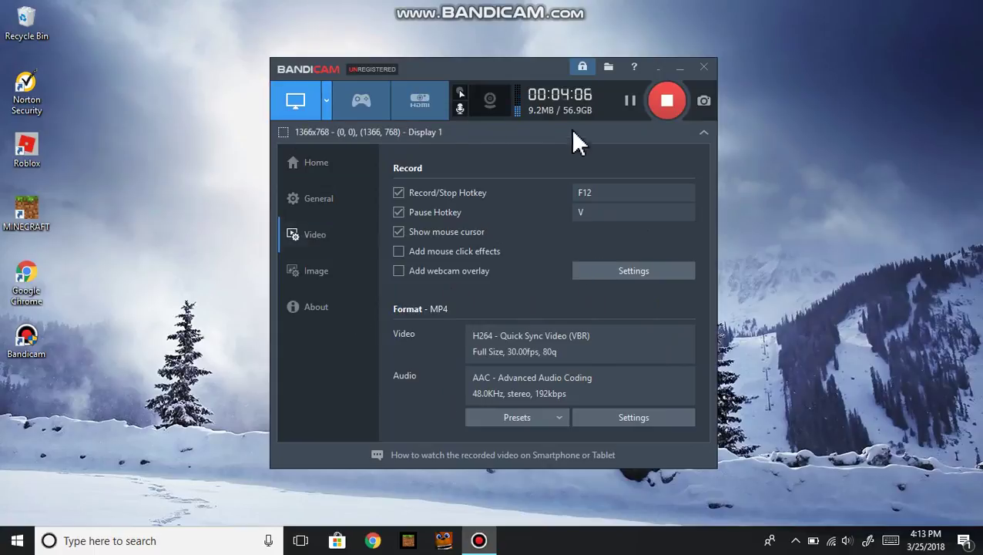
Browse the Home page's Videos, Images and Get Started tabs, ending on the Videos list
{"action": "left_click", "coordinate": [350, 168]}
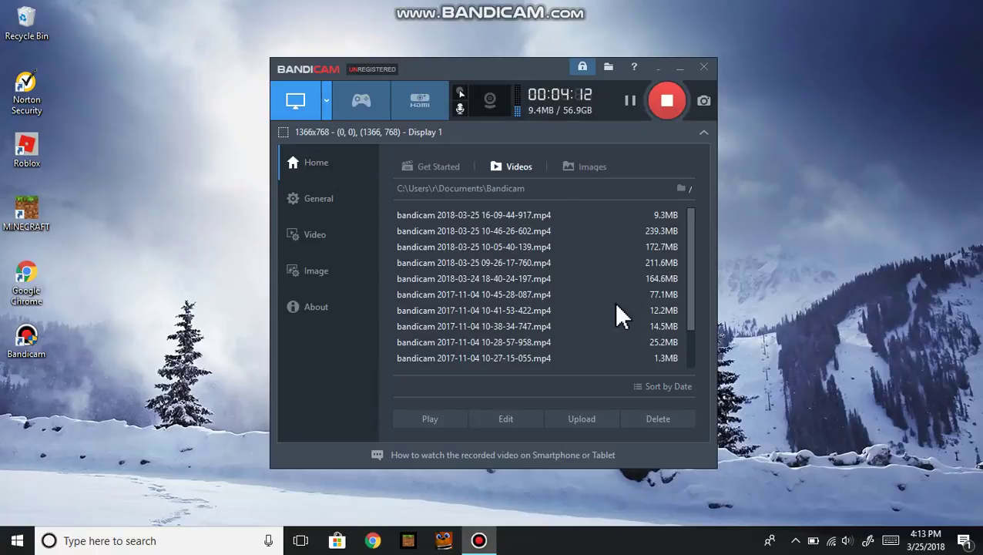
{"action": "left_click", "coordinate": [589, 166]}
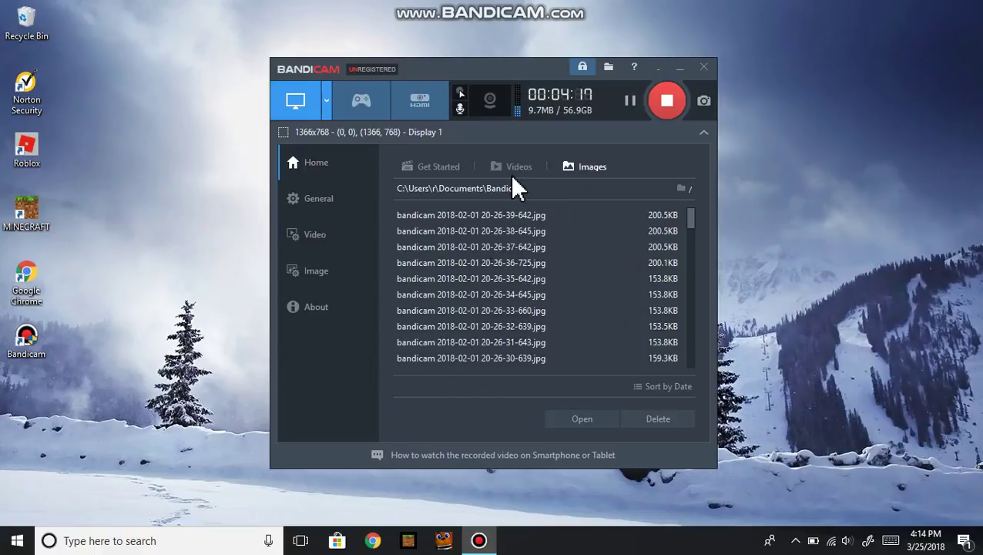
{"action": "left_click", "coordinate": [456, 171]}
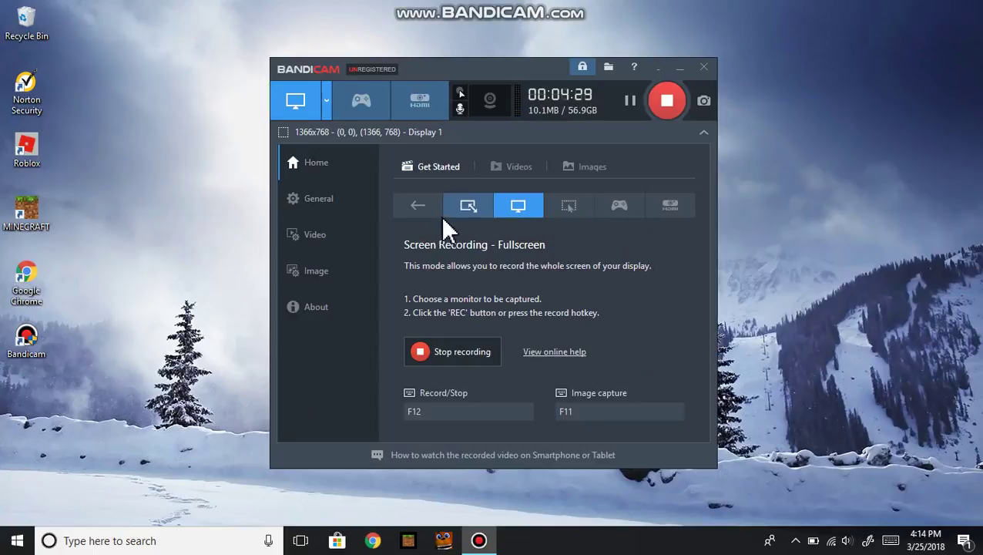
{"action": "left_click", "coordinate": [499, 167]}
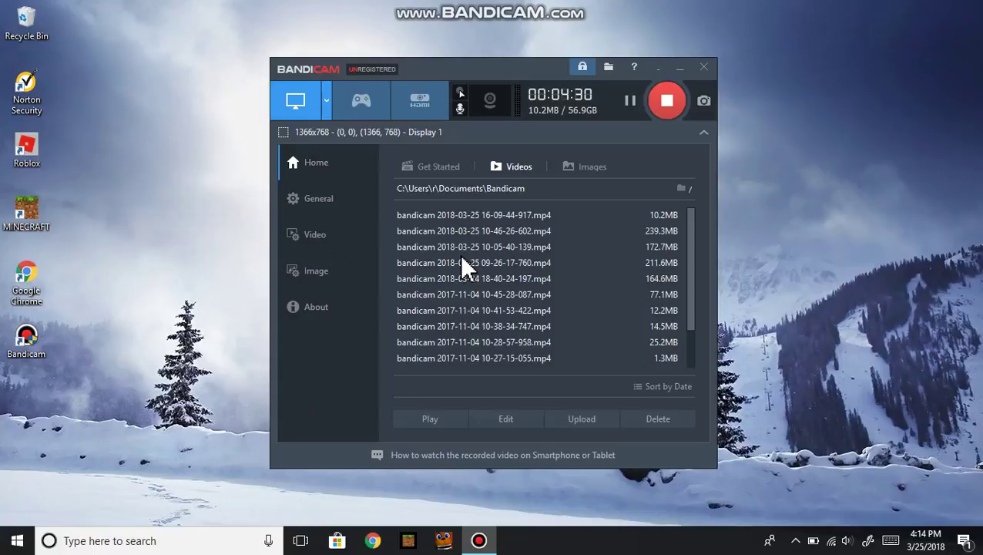
Open the About page showing version 4.1.2.1385 and the 10-minute watermark licence limit
{"action": "left_click", "coordinate": [356, 312]}
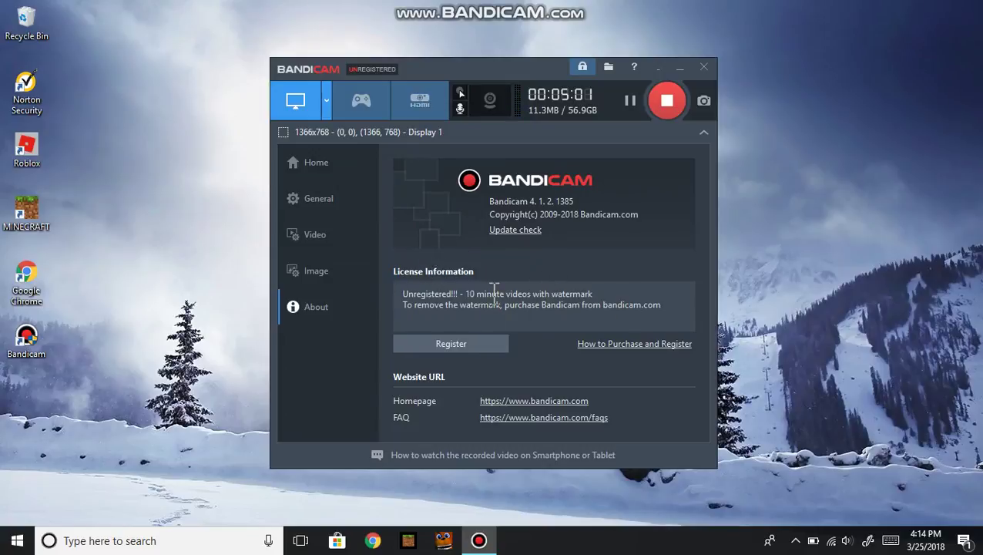
Cycle rapidly through the Home, General, Video, Image and About sidebar pages
{"action": "left_click", "coordinate": [327, 171]}
{"action": "left_click", "coordinate": [312, 202]}
{"action": "left_click", "coordinate": [322, 235]}
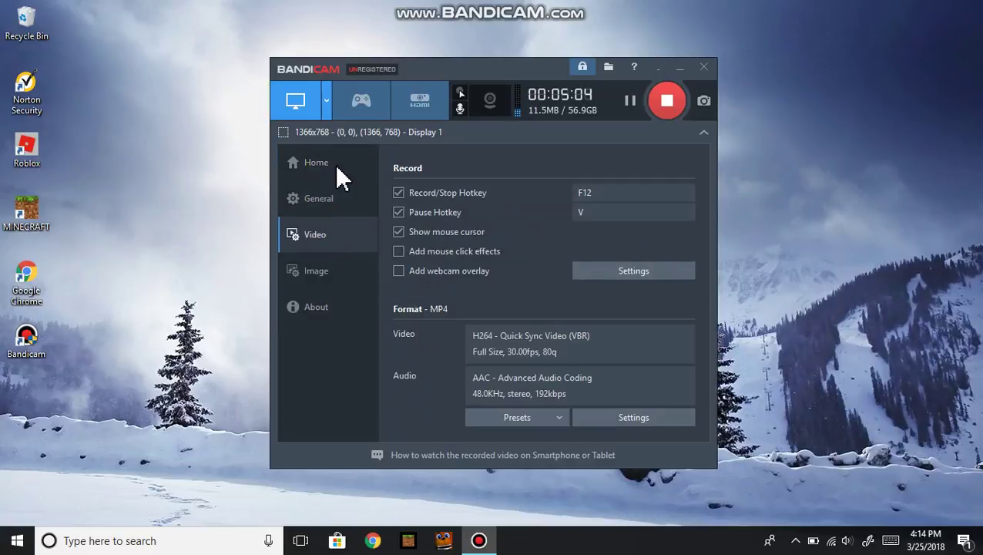
{"action": "left_click", "coordinate": [337, 165]}
{"action": "left_click", "coordinate": [329, 197]}
{"action": "left_click", "coordinate": [318, 231]}
{"action": "left_click", "coordinate": [322, 265]}
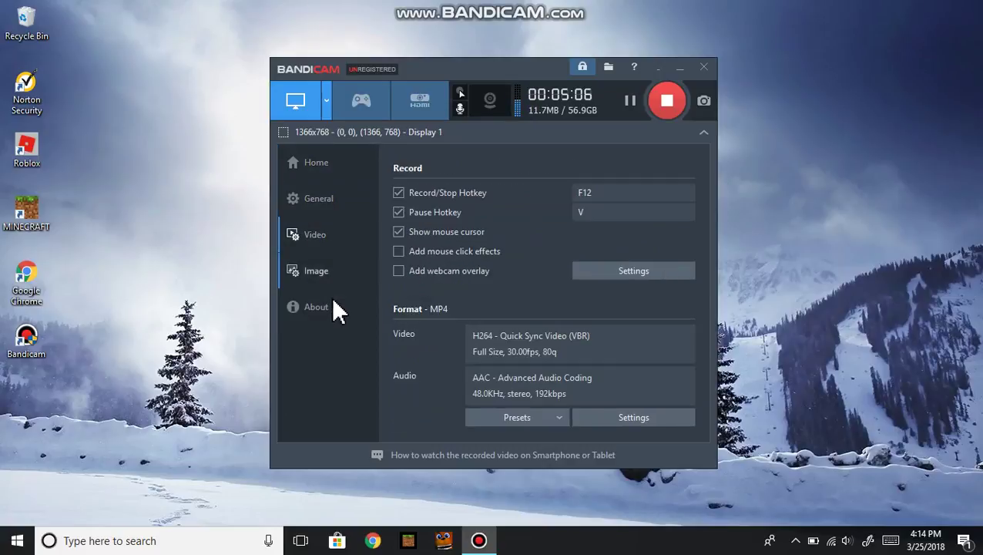
{"action": "left_click", "coordinate": [339, 307]}
{"action": "left_click", "coordinate": [331, 196]}
{"action": "left_click", "coordinate": [335, 234]}
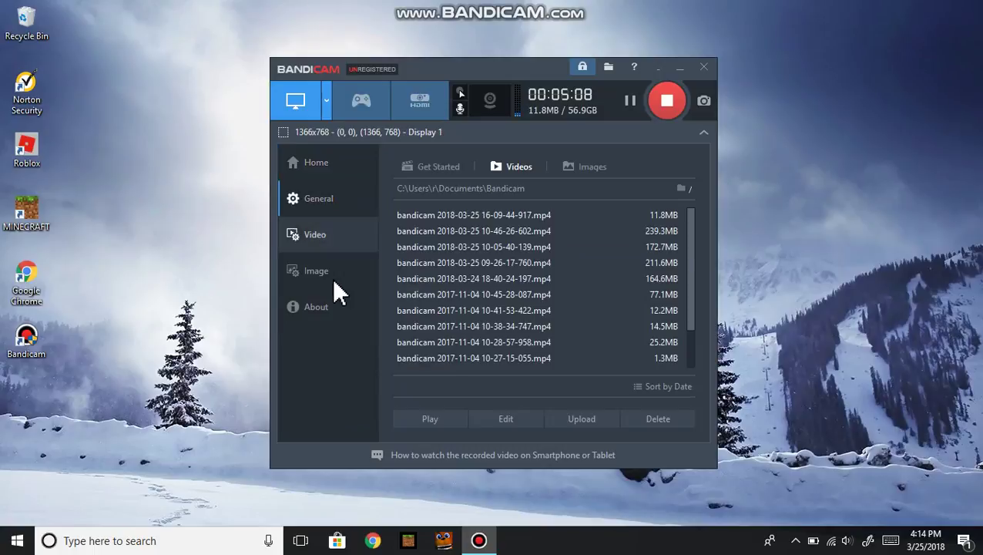
{"action": "left_click", "coordinate": [339, 306]}
{"action": "left_click", "coordinate": [329, 164]}
Keep cycling through the sidebar pages, finishing on the Home recorded videos list
{"action": "left_click", "coordinate": [325, 196]}
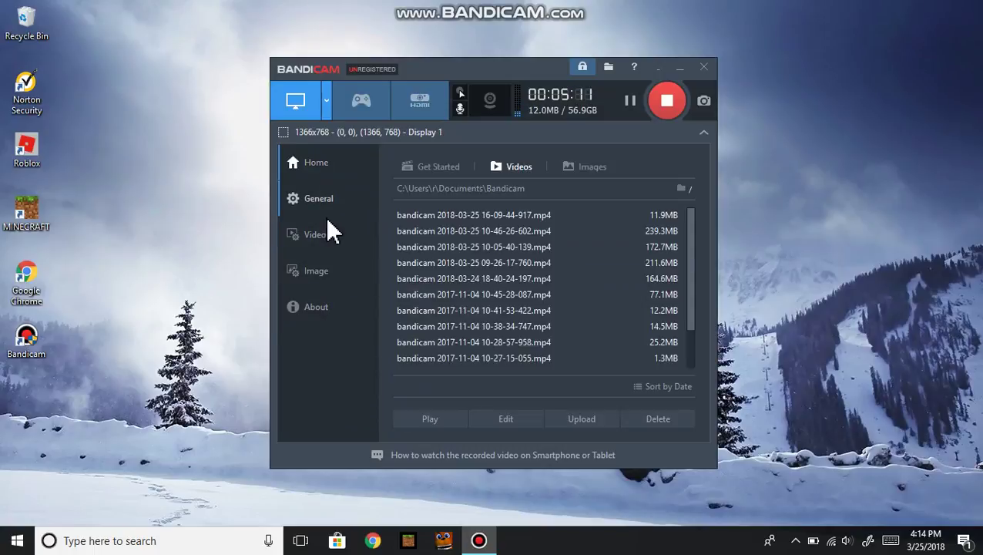
{"action": "left_click", "coordinate": [330, 231]}
{"action": "left_click", "coordinate": [329, 266]}
{"action": "left_click", "coordinate": [324, 308]}
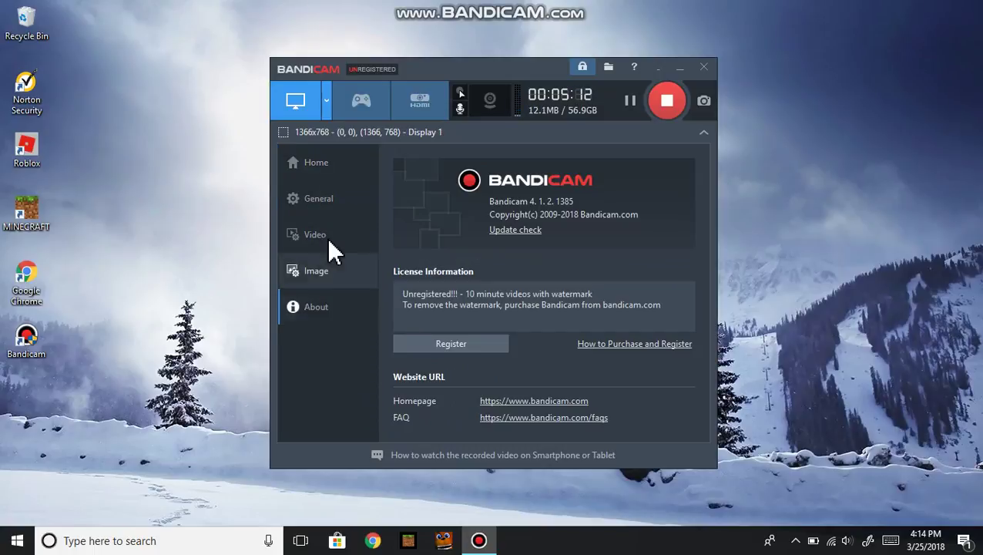
{"action": "left_click", "coordinate": [329, 247]}
{"action": "left_click", "coordinate": [333, 225]}
{"action": "left_click", "coordinate": [336, 164]}
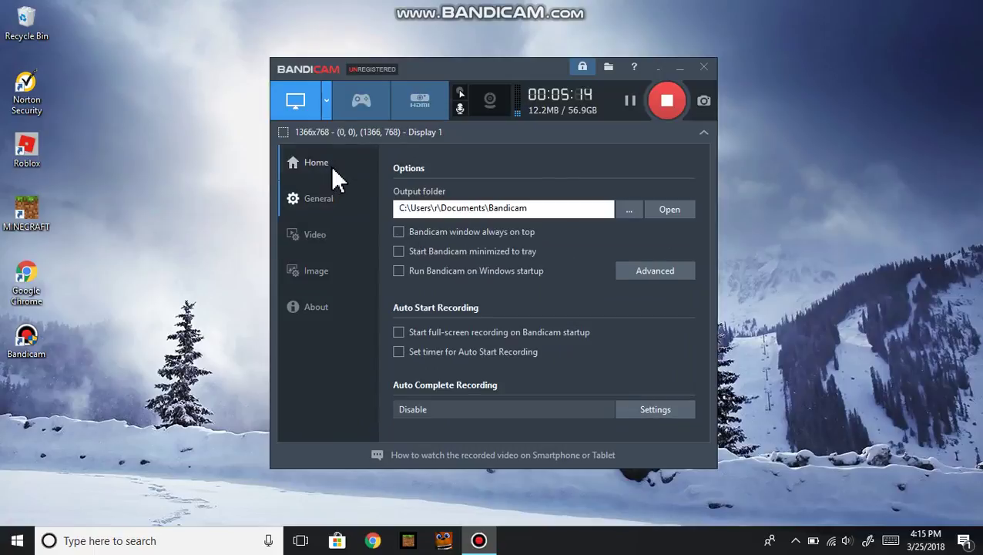
{"action": "left_click", "coordinate": [325, 200]}
{"action": "left_click", "coordinate": [322, 232]}
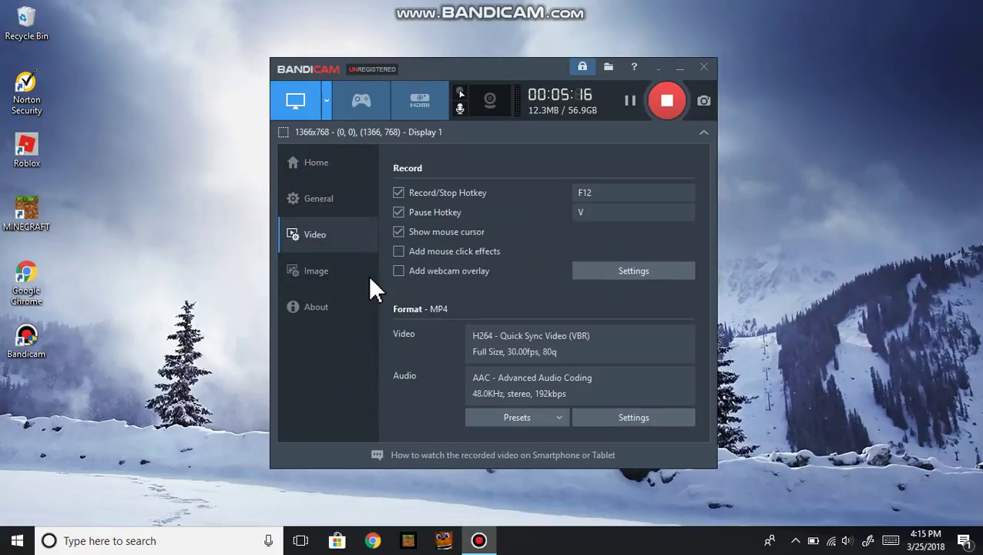
{"action": "left_click", "coordinate": [326, 276]}
{"action": "left_click", "coordinate": [314, 307]}
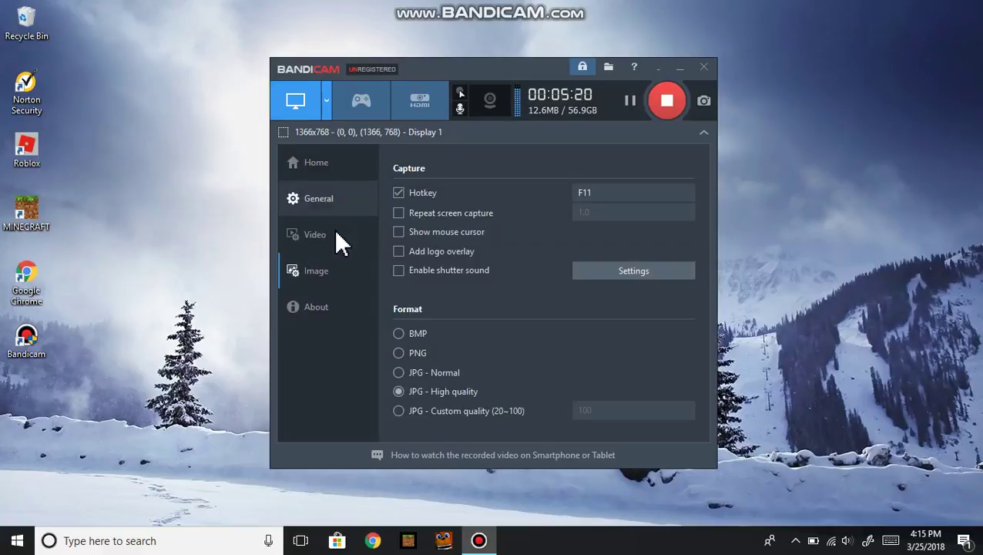
{"action": "left_click", "coordinate": [340, 198]}
{"action": "left_click", "coordinate": [316, 163]}
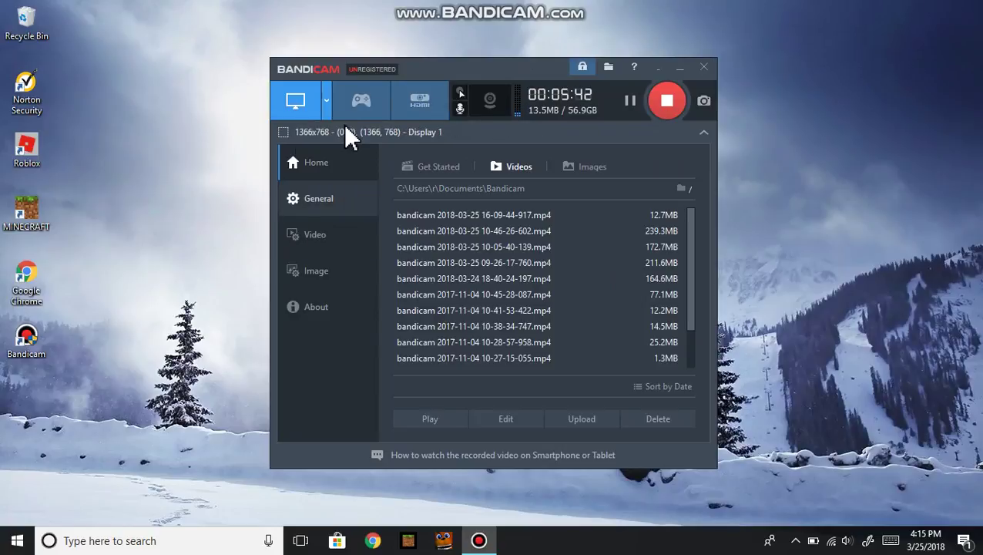
Request Game Recording Mode, bringing up the warning that it will stop the current recording
{"action": "left_click", "coordinate": [362, 100]}
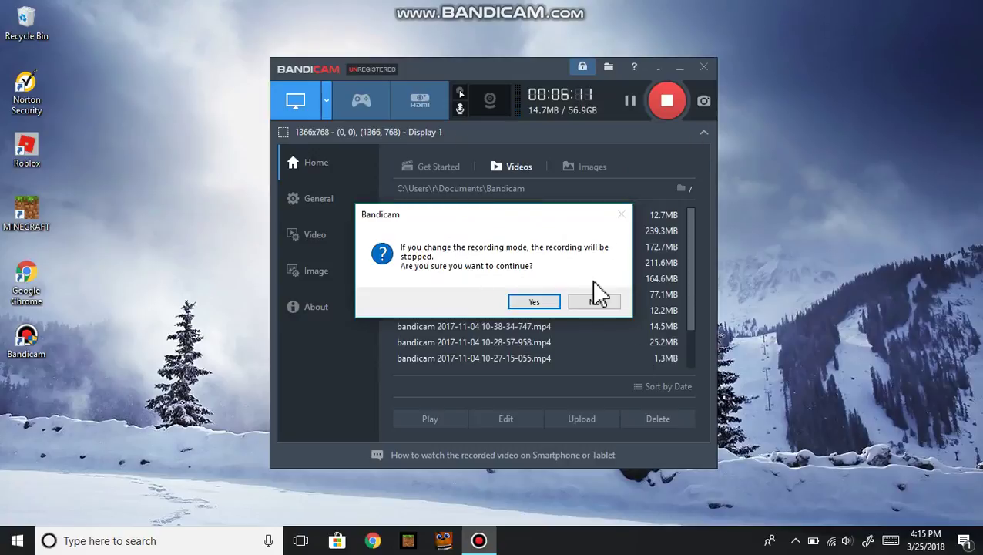
Answer No to the mode-change warning and look over the Game and HDMI mode buttons
{"action": "left_click", "coordinate": [602, 303]}
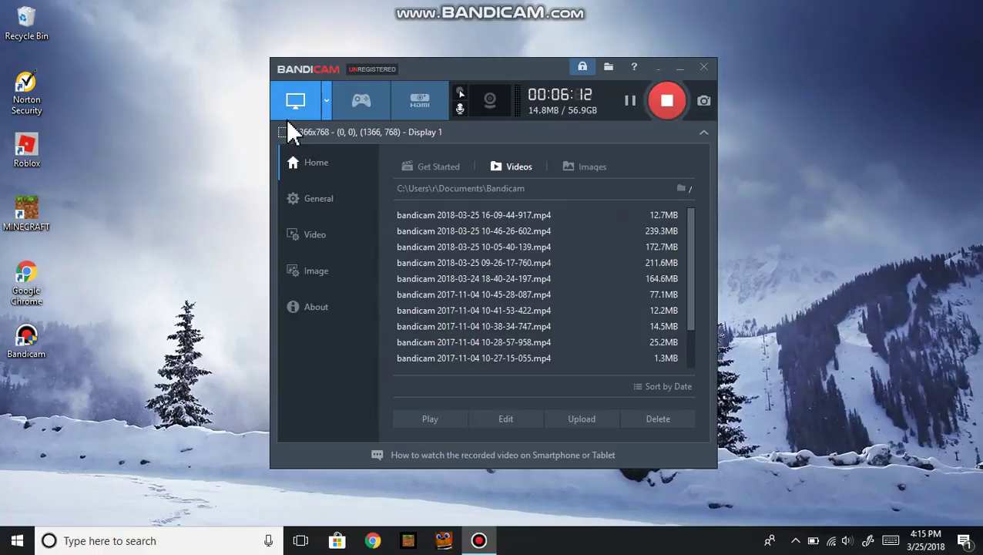
{"action": "left_click", "coordinate": [364, 102]}
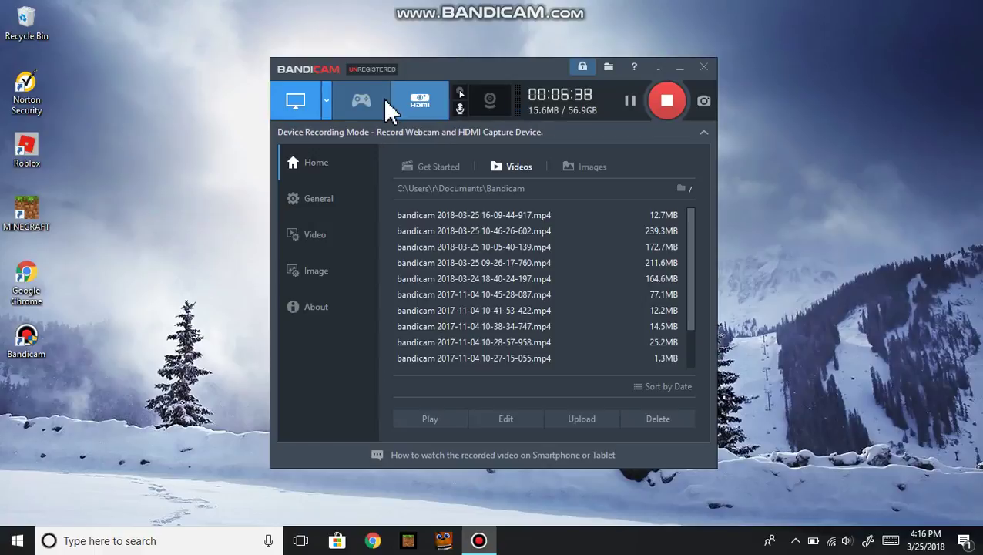
{"action": "left_click", "coordinate": [388, 108]}
Switch back to Screen Recording Mode for fullscreen capture of Display 1 at 1366x768
{"action": "left_click", "coordinate": [316, 105]}
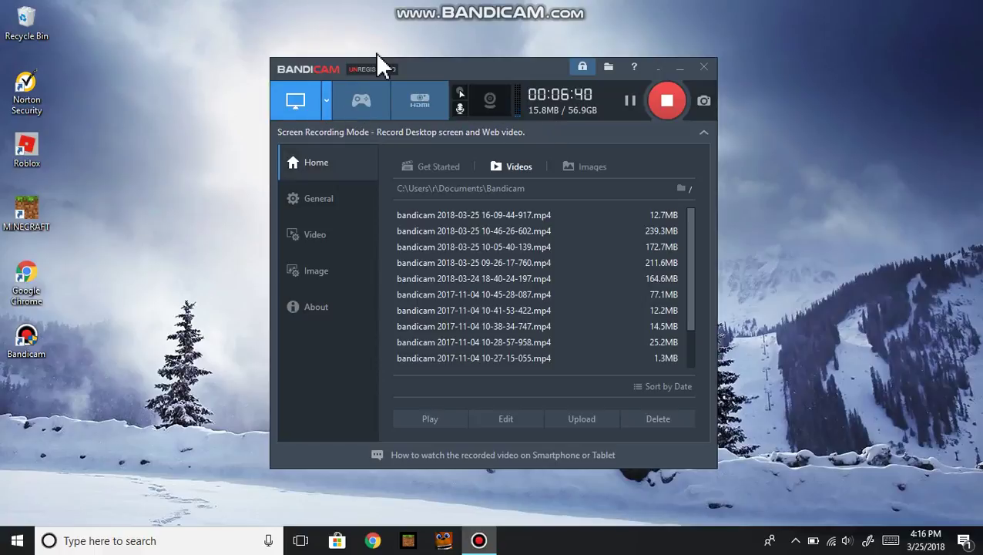